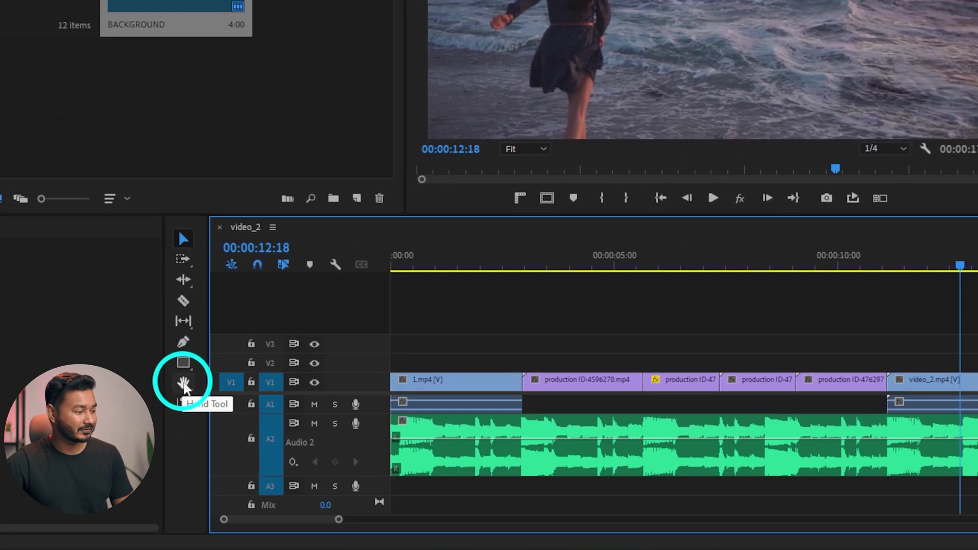
- Activate the Hand Tool and bring up the Program monitor's zoom level list
click(184, 384)
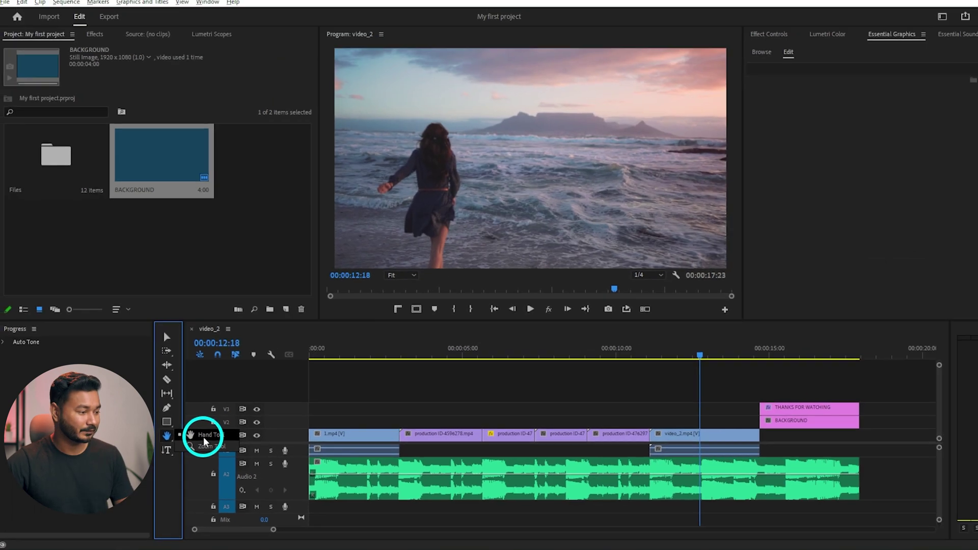
click(204, 437)
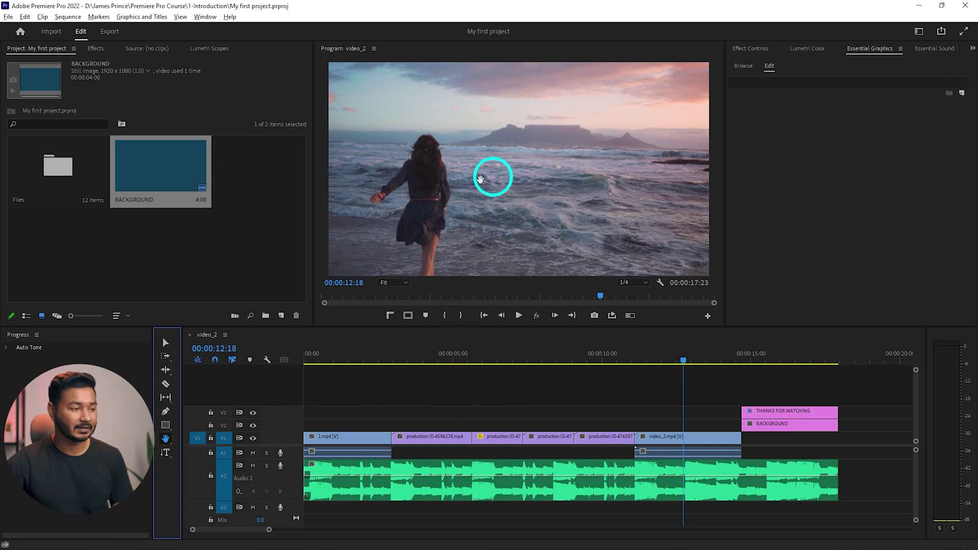
click(493, 158)
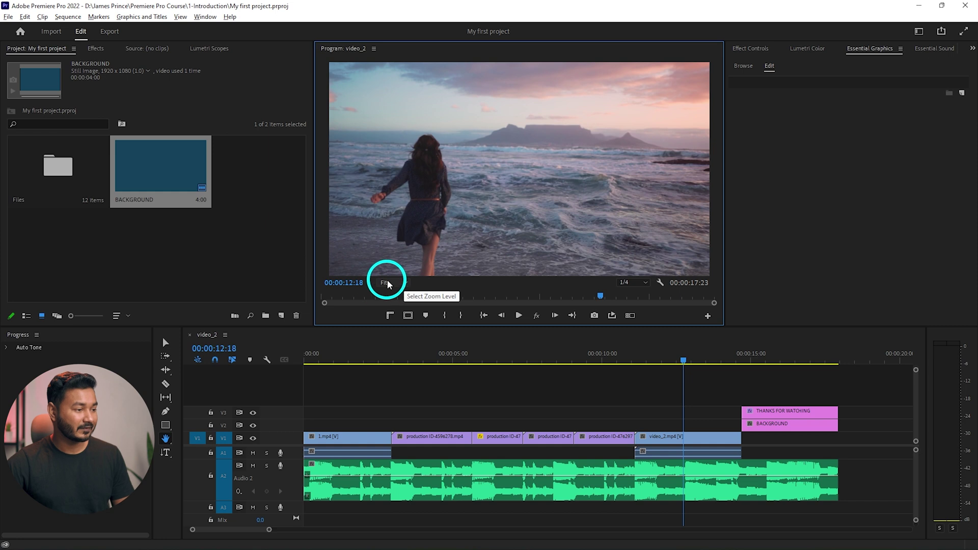
click(387, 283)
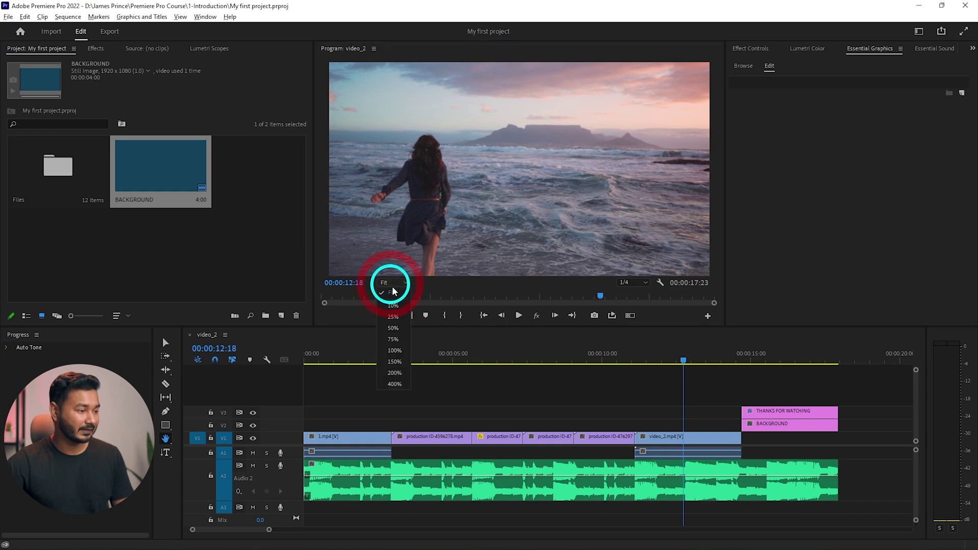
- Set the Program monitor zoom level to 100%
click(402, 352)
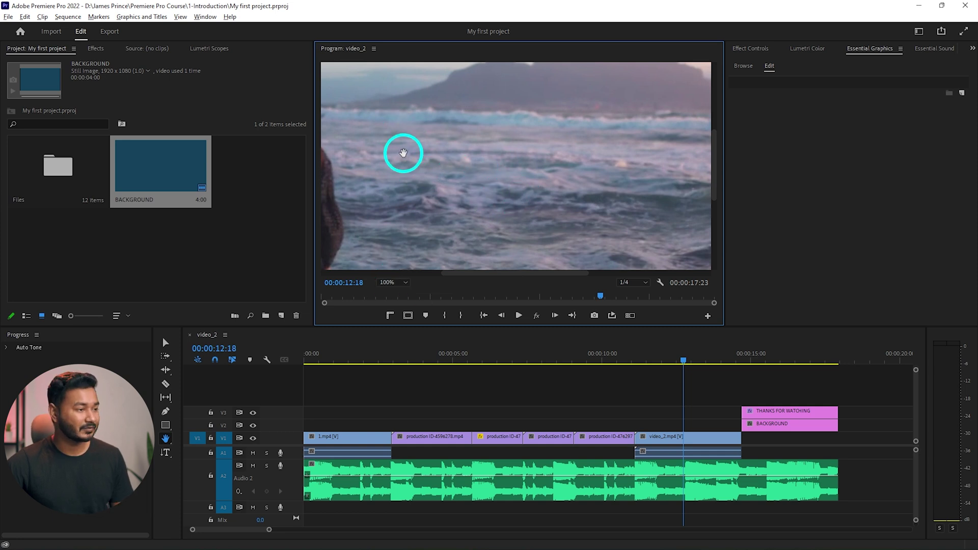
- Pan the 100% preview to centre the woman's head and shoulders
drag(393, 148, 523, 174)
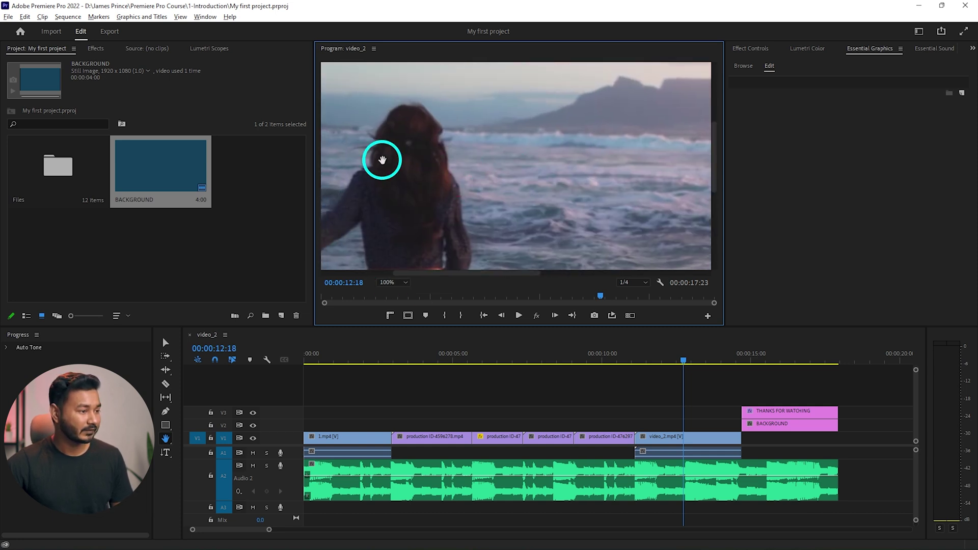
mouse_move(393, 160)
mouse_down()
mouse_move(561, 166)
mouse_move(561, 122)
mouse_up()
drag(458, 219, 481, 170)
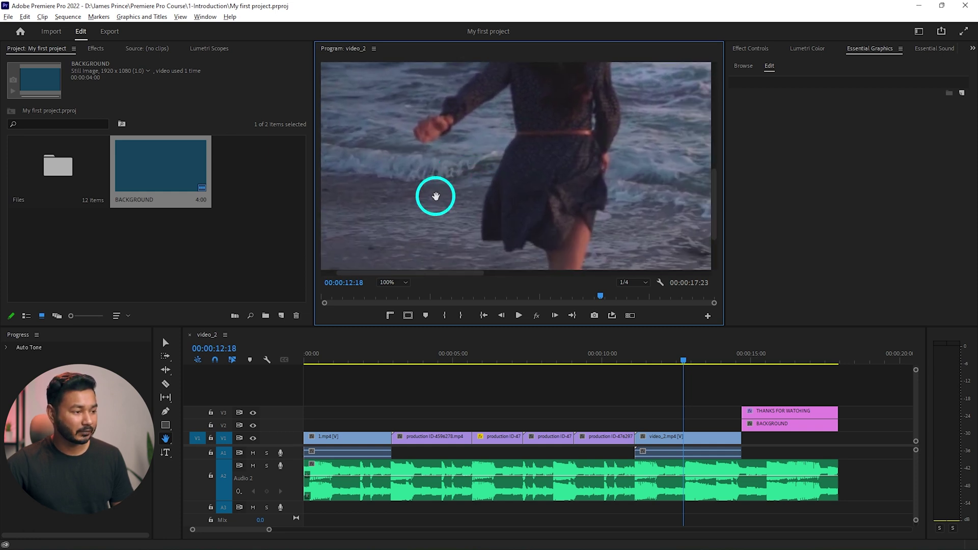
mouse_move(433, 192)
mouse_down()
mouse_move(482, 234)
mouse_move(504, 190)
mouse_up()
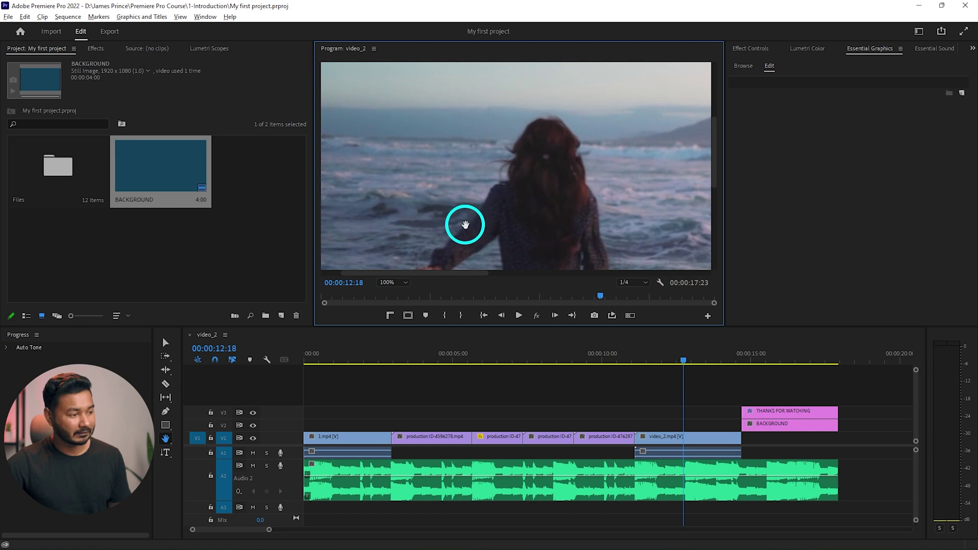
click(514, 435)
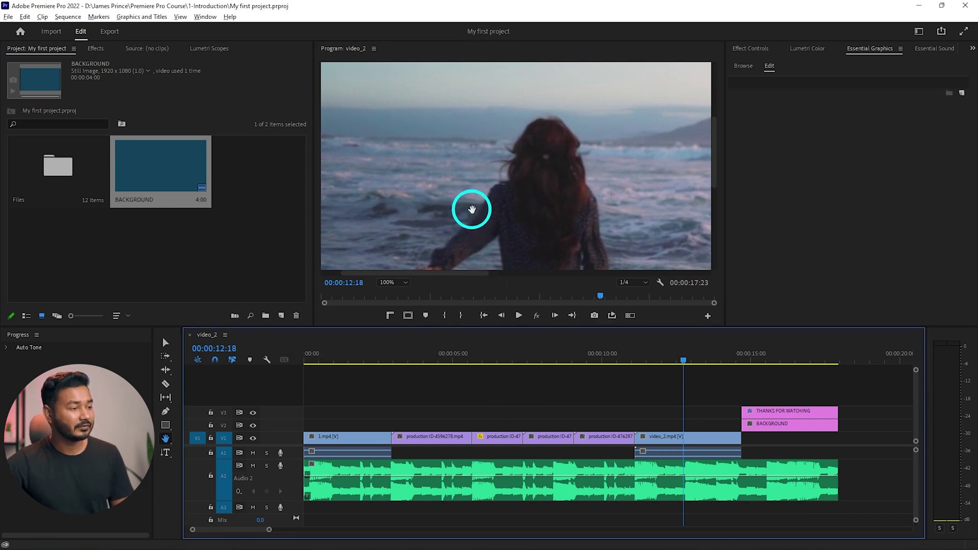
mouse_move(659, 417)
mouse_down()
mouse_move(430, 420)
mouse_move(674, 418)
mouse_move(417, 421)
mouse_move(680, 416)
mouse_up()
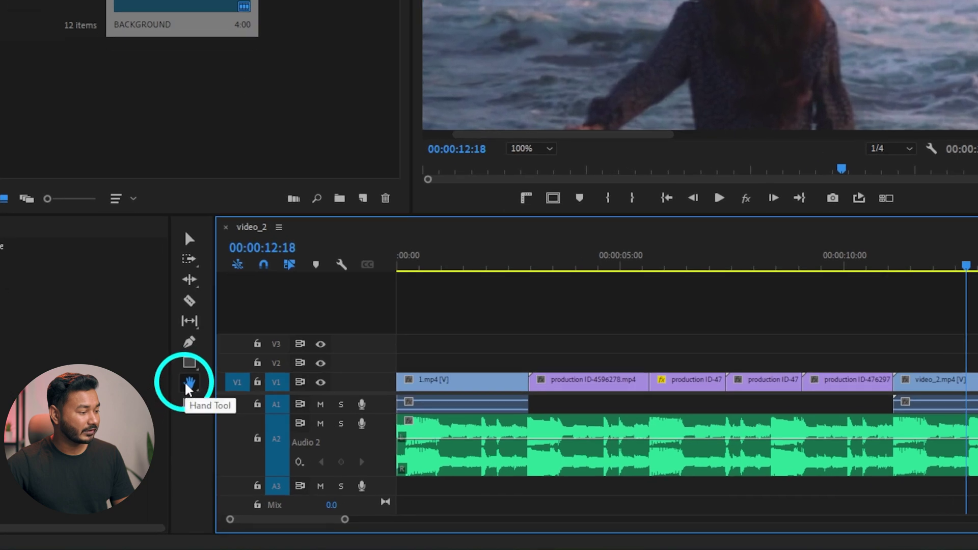
- Switch to the Zoom Tool and zoom the timeline in on the opening clips
click(165, 437)
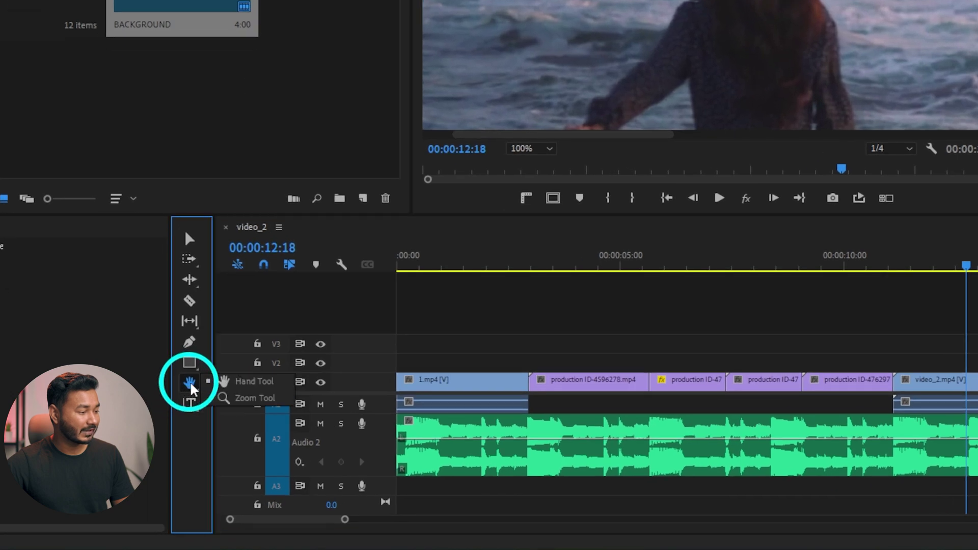
click(249, 401)
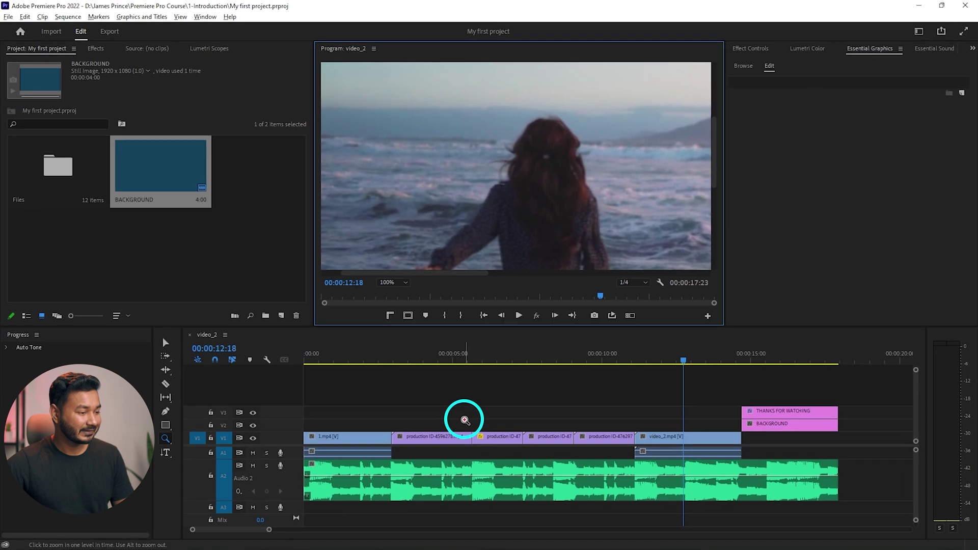
click(465, 420)
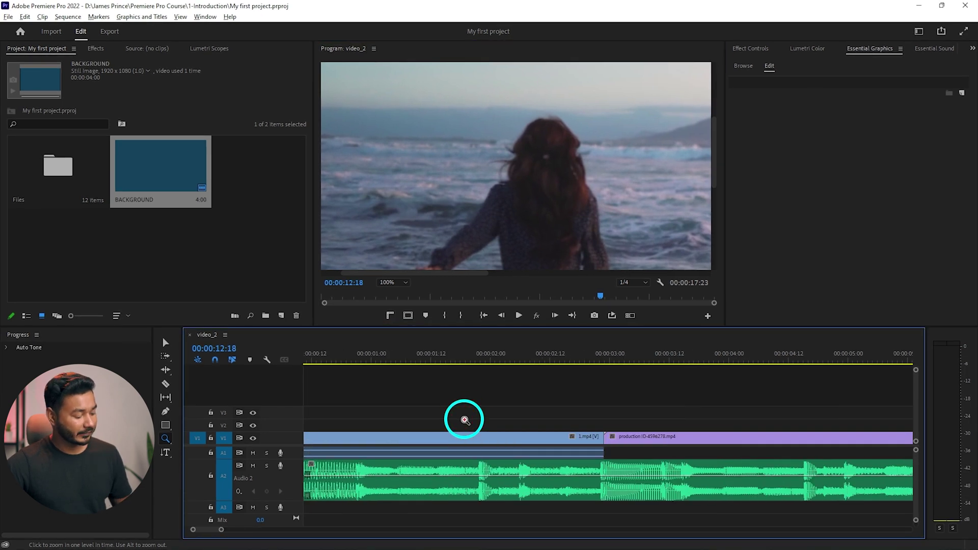
- Alt-click the timeline twice with the Zoom Tool to show the whole sequence
key(alt)
alt+click(464, 419)
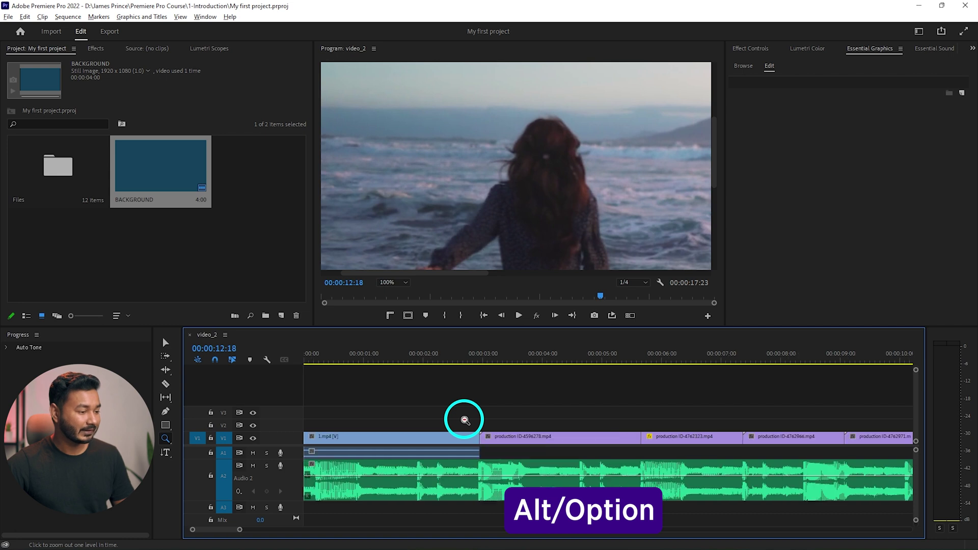
alt+click(464, 419)
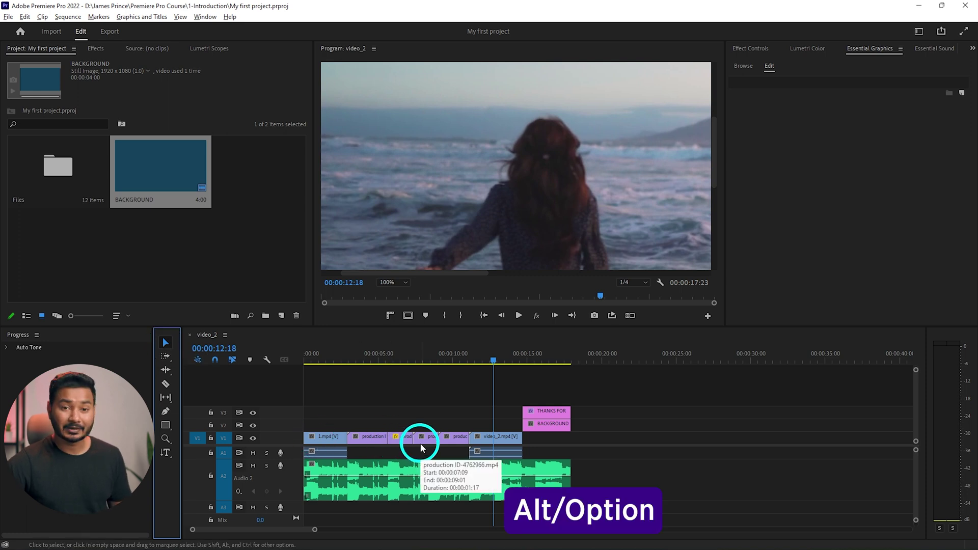
alt+scroll(422, 446, up, 5)
alt+scroll(424, 444, down, 2)
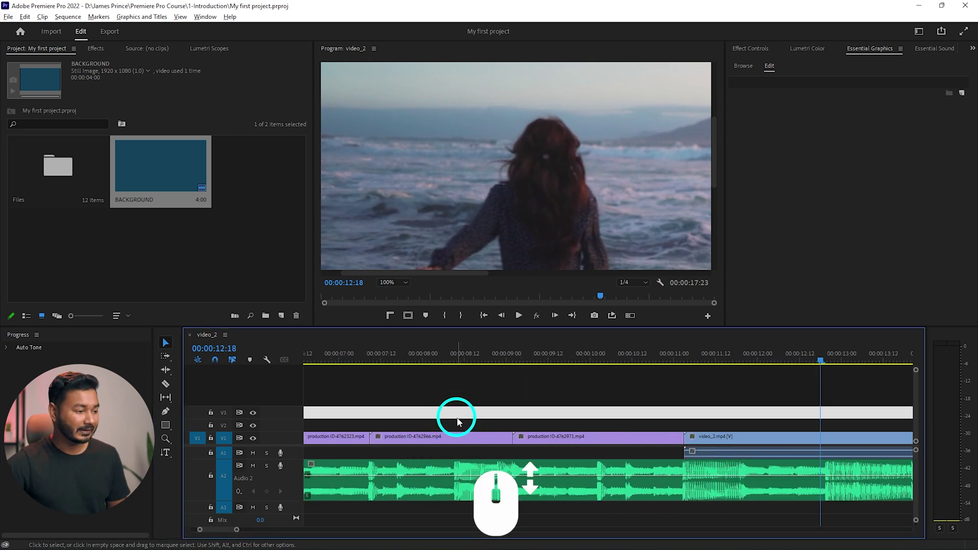
scroll(457, 421, down, 3)
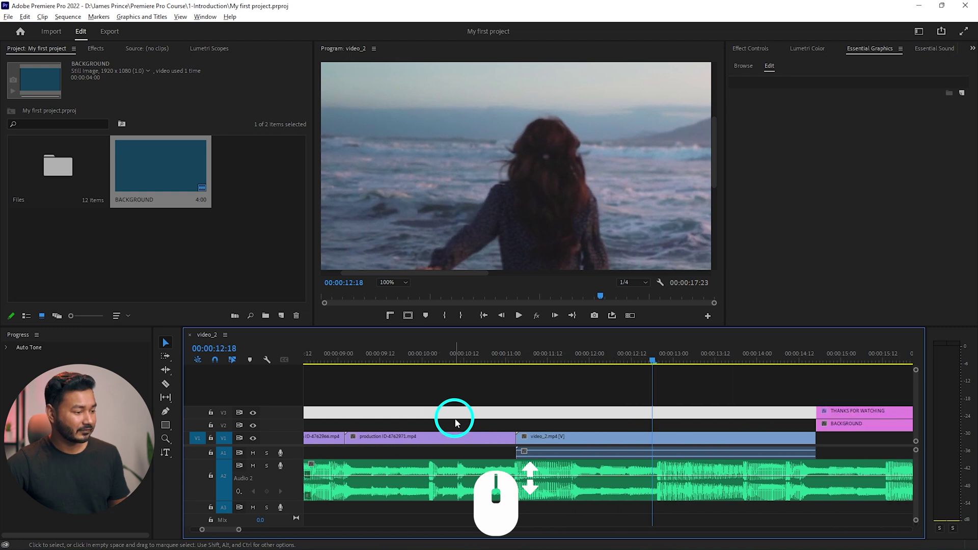